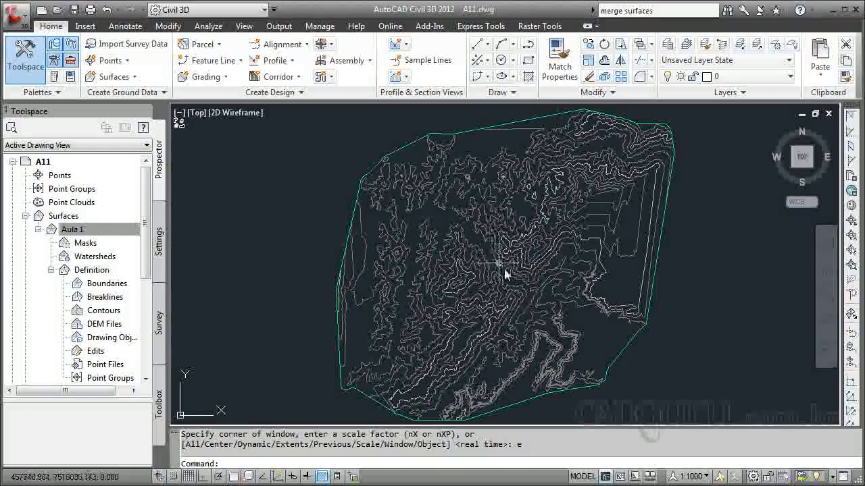
Step: Draw a multi-segment polyline loop around the study area in the middle of the contour surface
scroll(535, 250, up, 5)
middle_drag(537, 248, 543, 291)
mouse_move(439, 122)
middle_down()
mouse_move(396, 178)
mouse_move(353, 139)
mouse_move(409, 368)
middle_up()
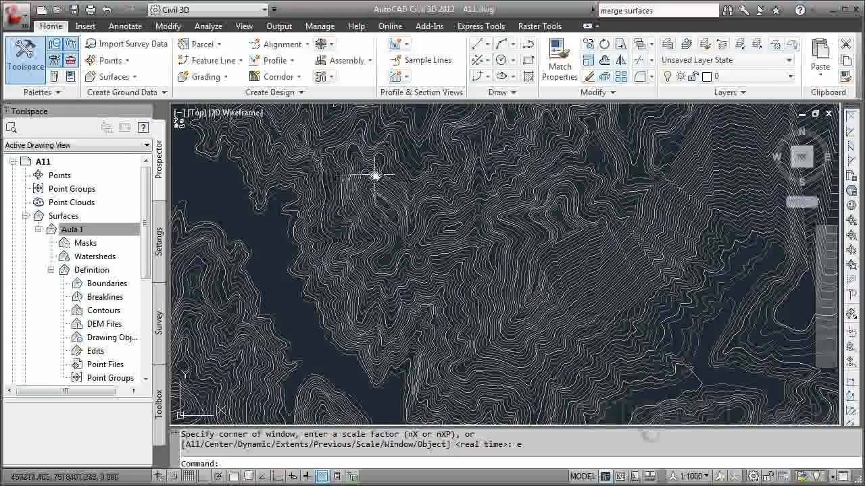
text(p)
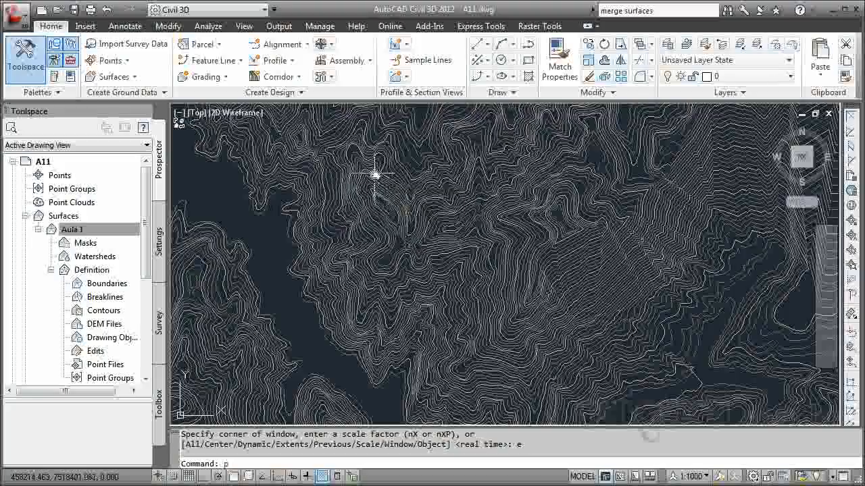
text(l)
key(Return)
click(395, 130)
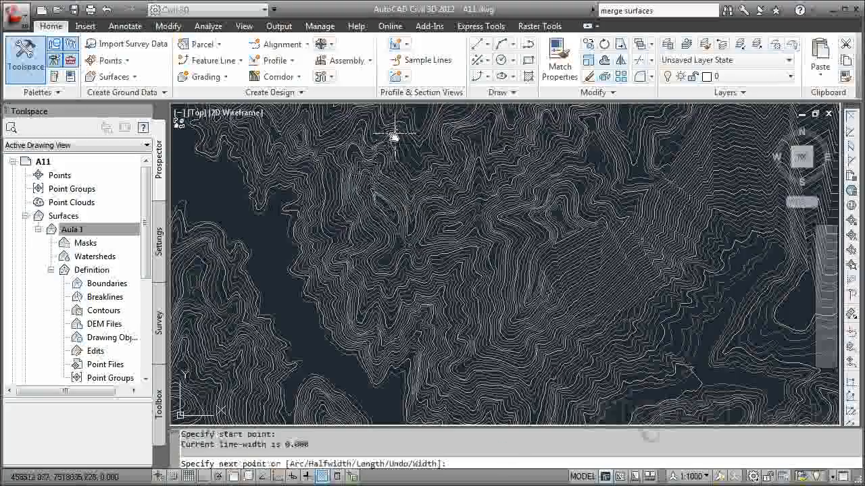
click(368, 262)
click(398, 317)
click(442, 365)
click(531, 384)
click(613, 361)
click(696, 290)
click(698, 225)
click(686, 179)
click(653, 143)
click(495, 115)
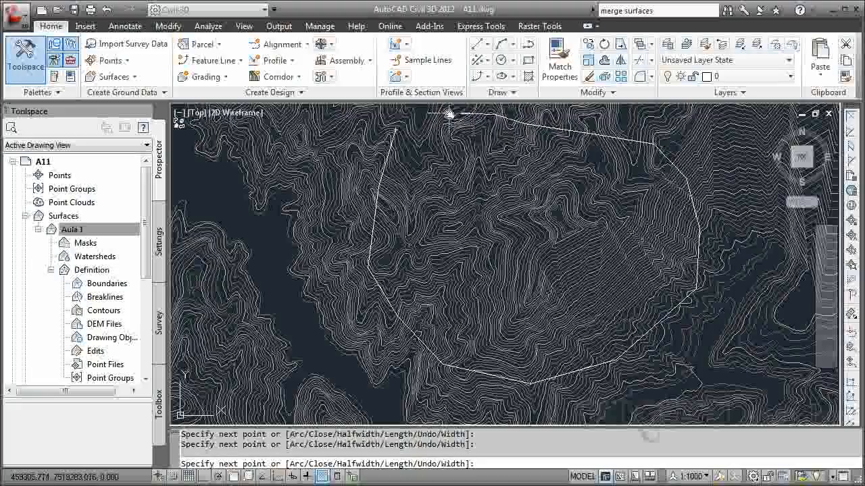
Step: Close the polyline loop by snapping its last segment to the endpoint where the polyline starts
text(e)
shift+right_click(410, 118)
click(439, 194)
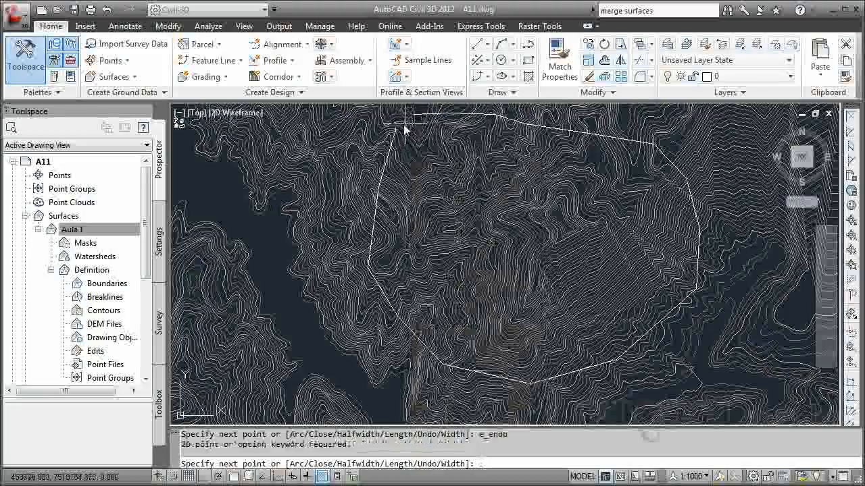
shift+right_click(396, 127)
click(432, 197)
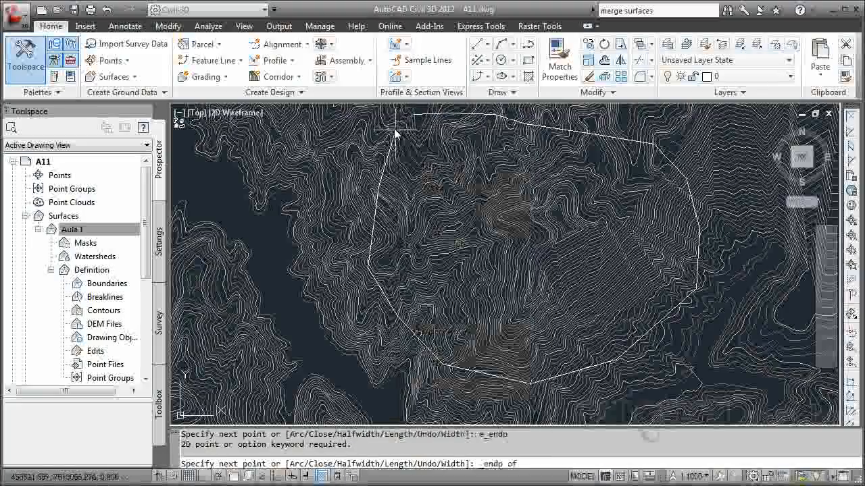
click(395, 128)
key(Escape)
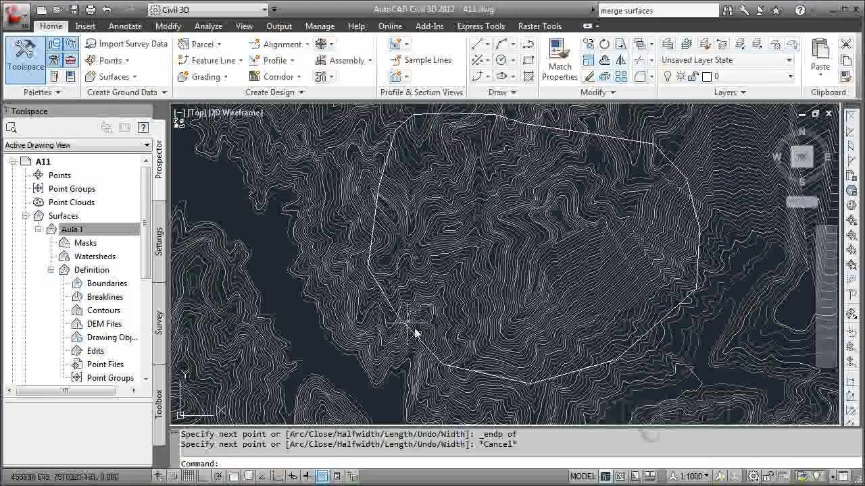
Step: Expand the definition of the Aula 1 surface to list its components
scroll(606, 149, down, 5)
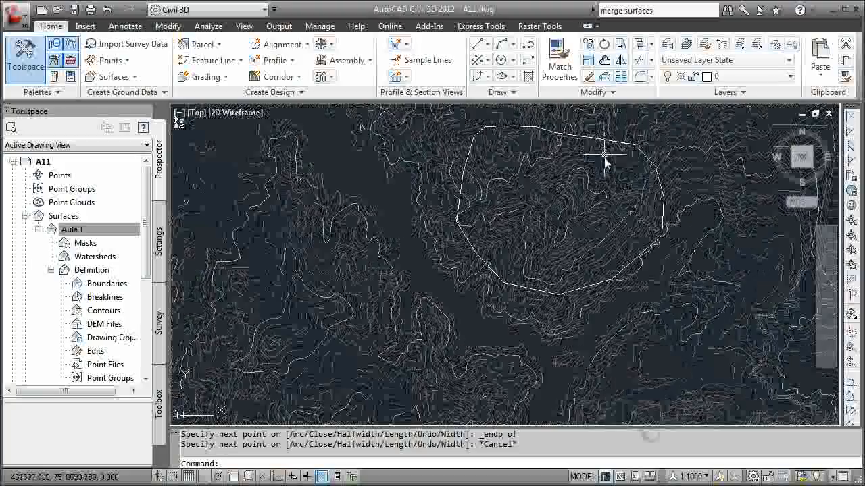
scroll(541, 237, down, 5)
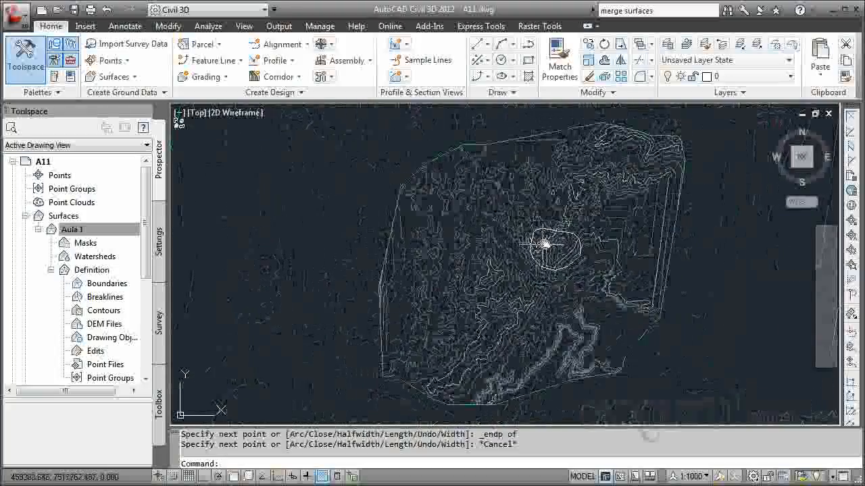
scroll(479, 268, up, 2)
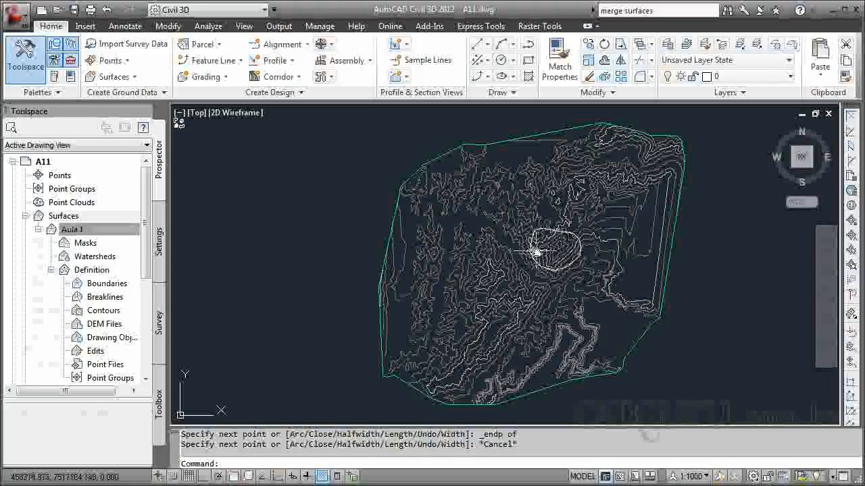
text(u)
key(Return)
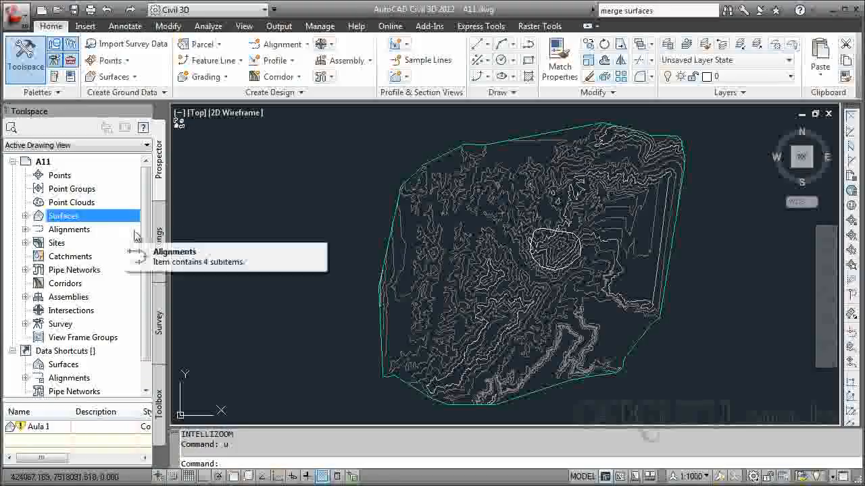
click(25, 217)
click(39, 229)
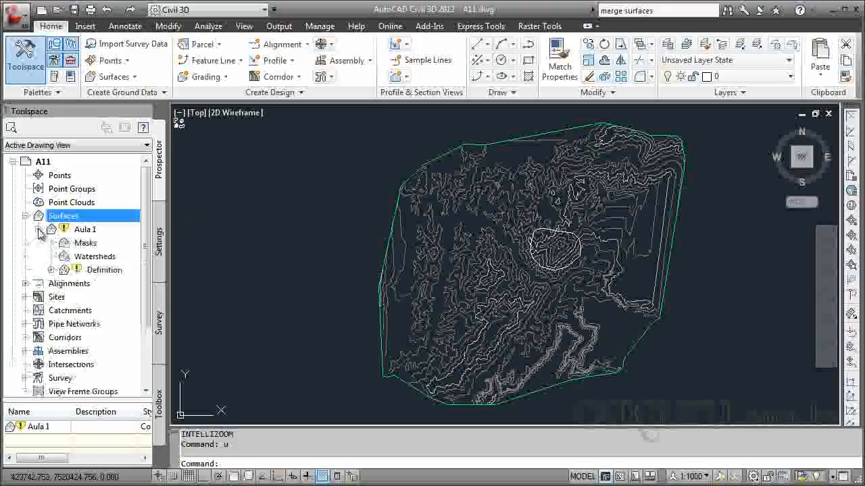
click(51, 271)
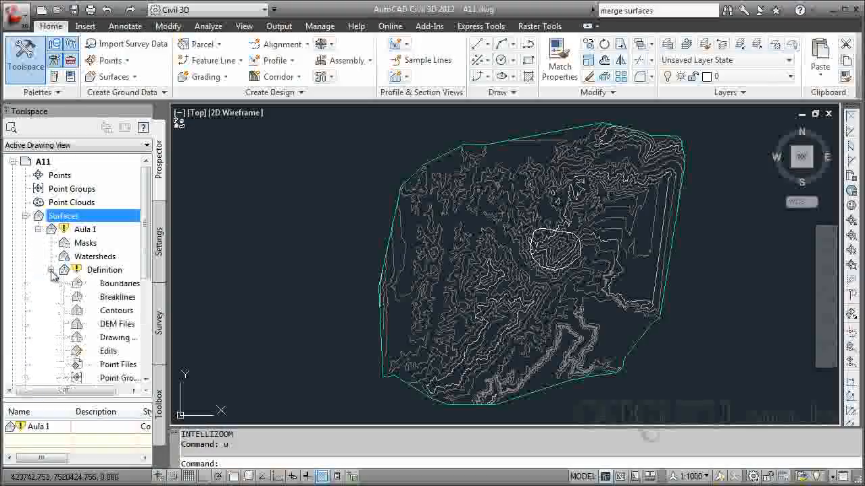
scroll(128, 262, down, 1)
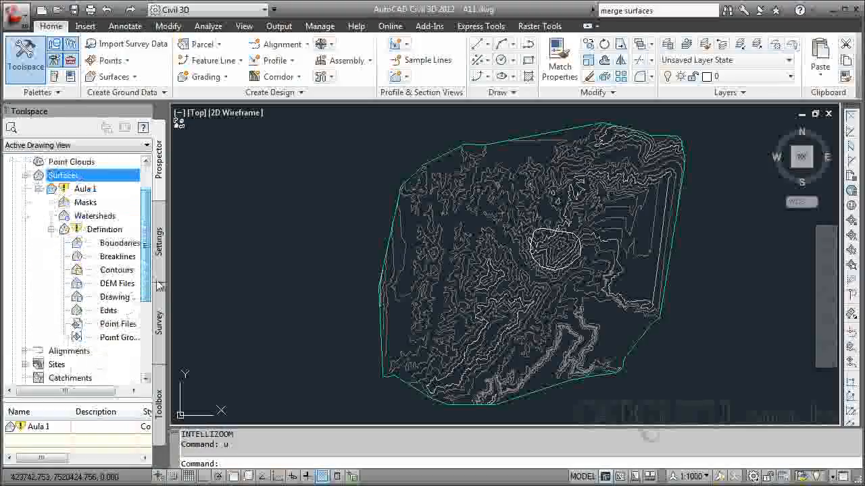
Step: Add a boundary of type Outer named "Área de Estudo" to the Aula 1 surface, using the closed polyline
right_click(118, 247)
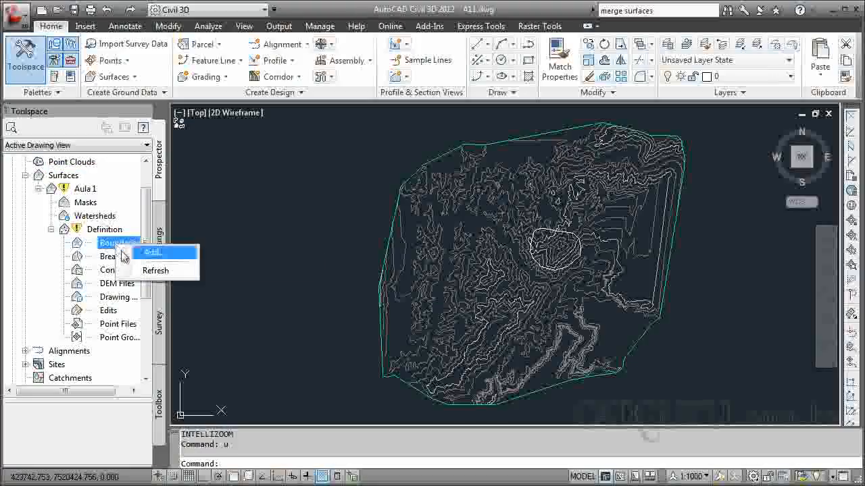
click(124, 253)
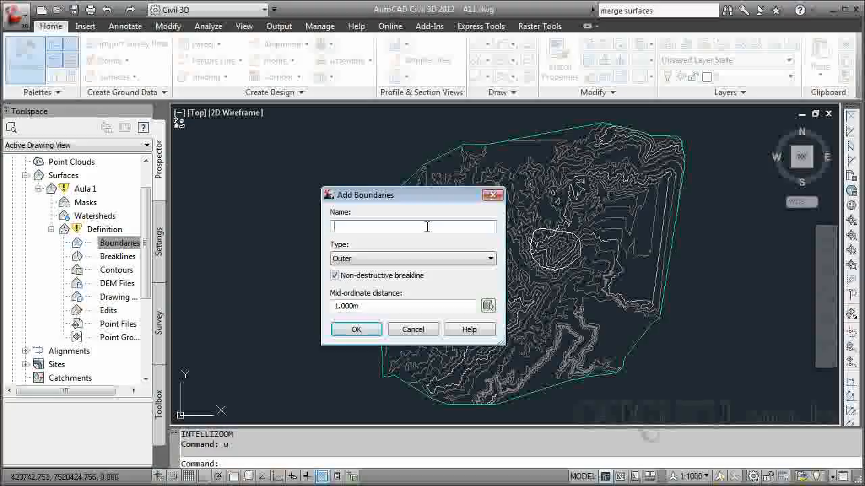
text(rea de Estudo)
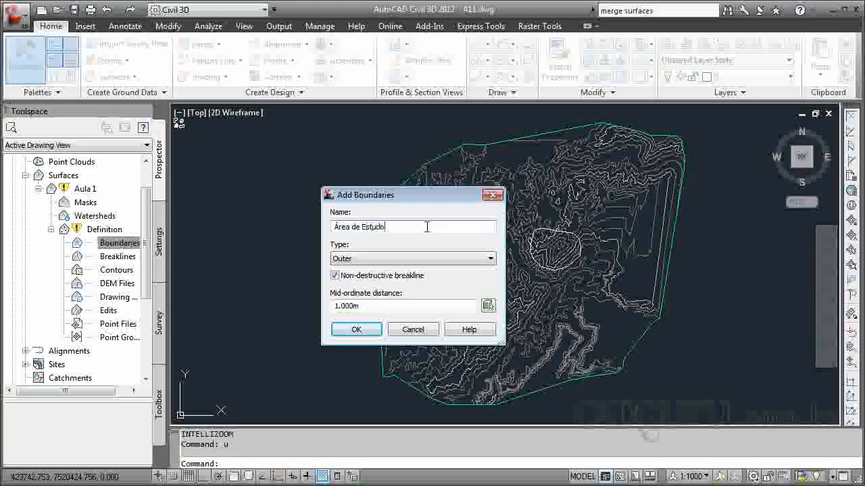
click(389, 264)
click(382, 266)
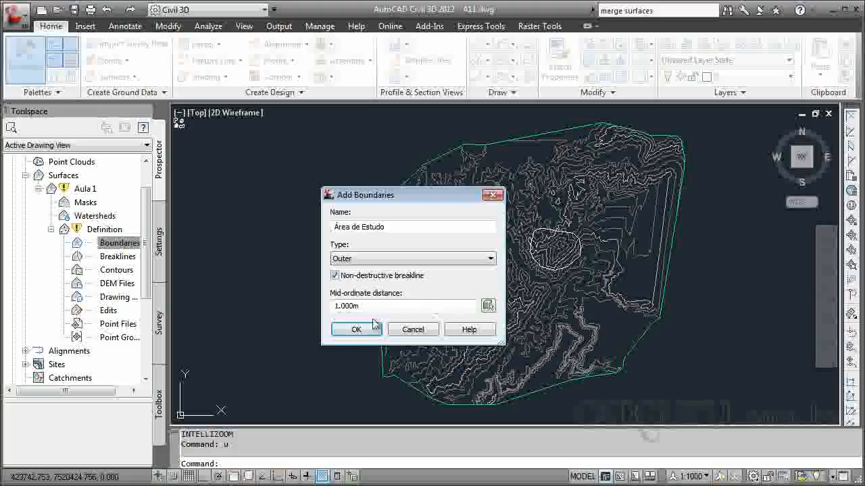
click(335, 276)
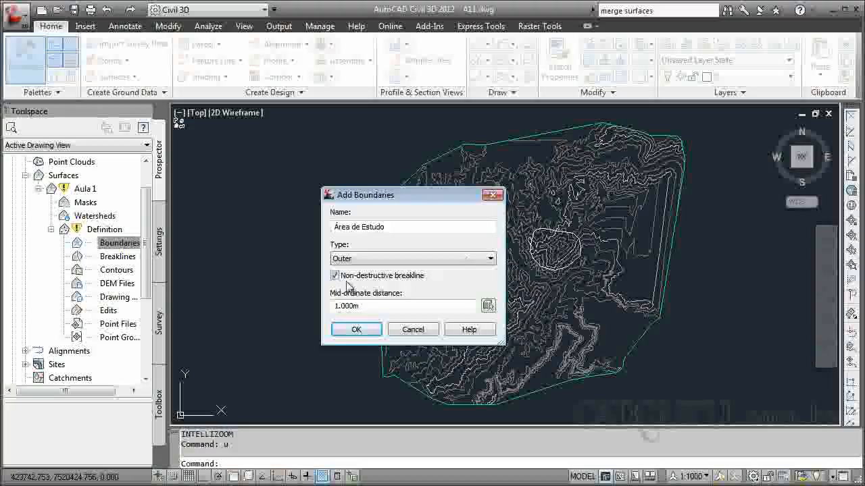
click(365, 331)
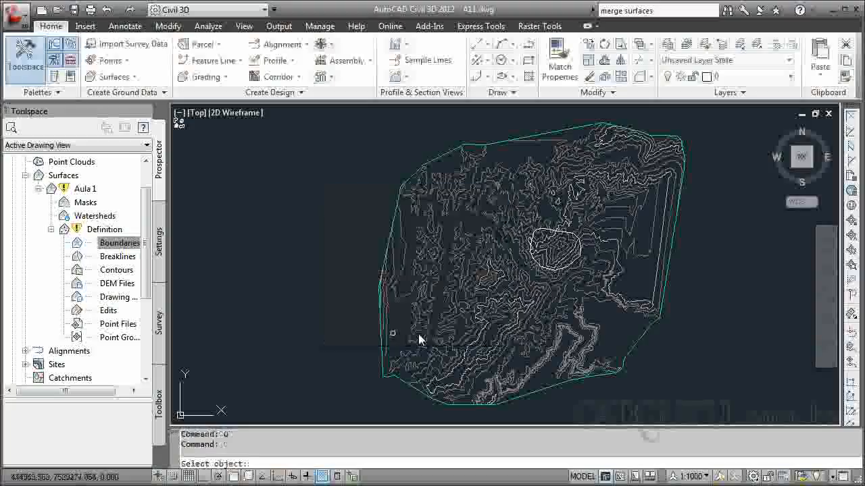
click(554, 273)
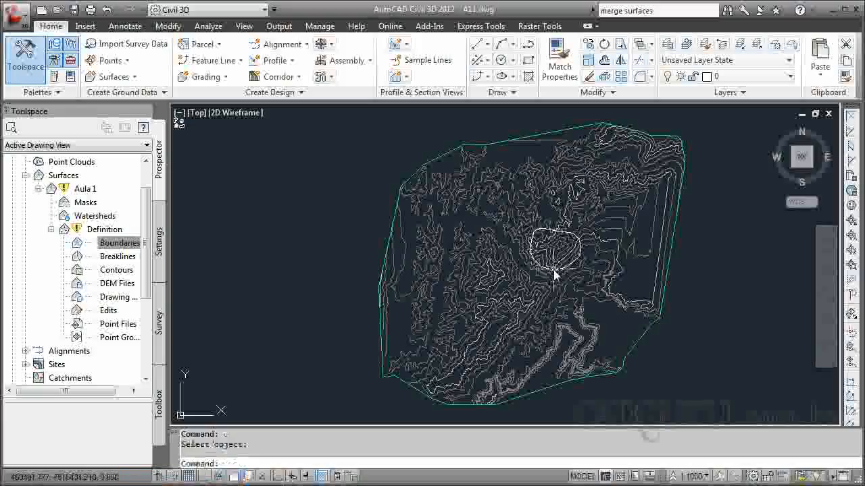
Step: Undo the outer boundary that was added to the Aula 1 surface
scroll(547, 306, up, 6)
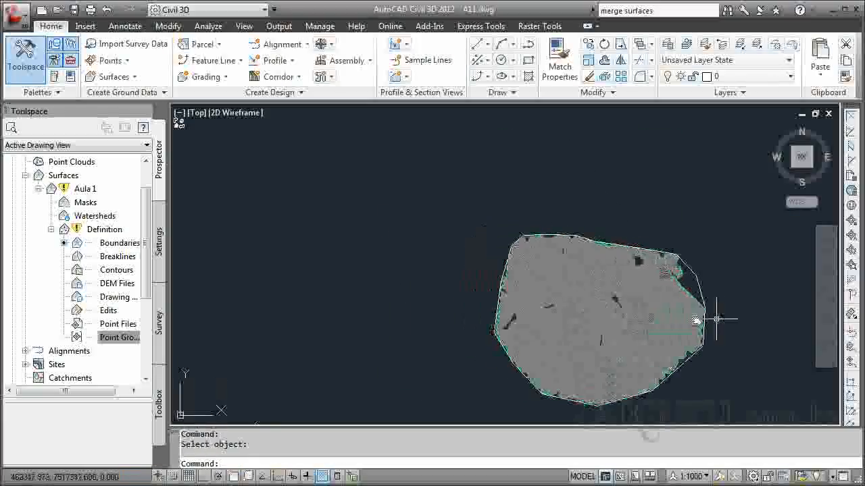
scroll(615, 300, up, 8)
scroll(603, 294, up, 3)
scroll(599, 290, down, 10)
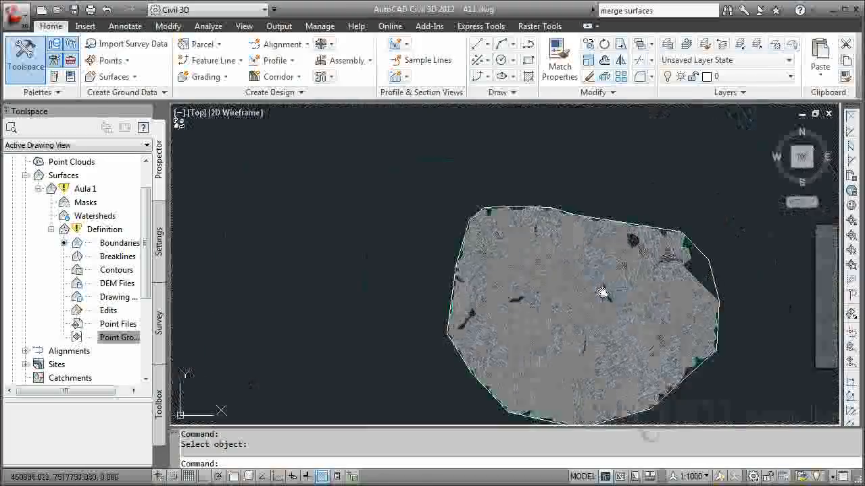
scroll(581, 248, up, 2)
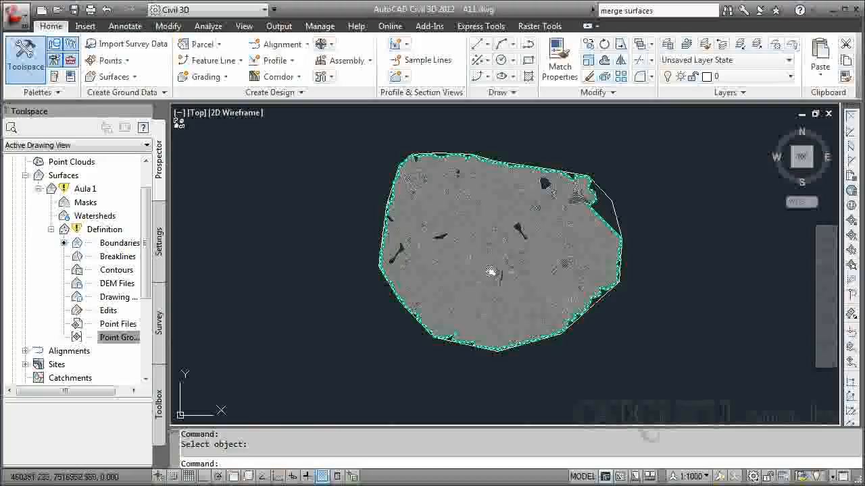
key(Return)
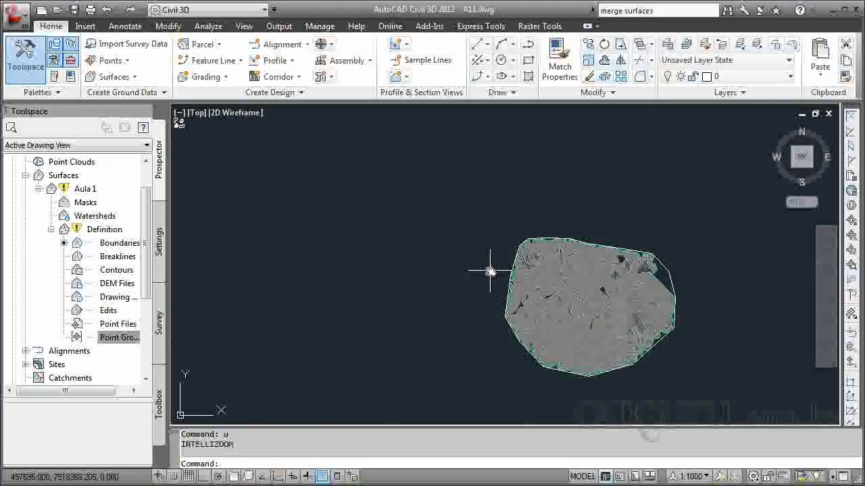
text(u)
key(Return)
text(u)
key(Return)
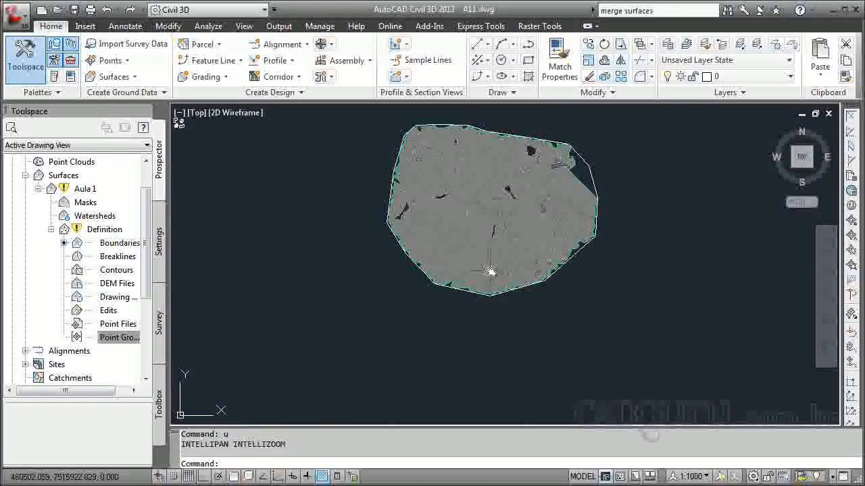
text(u)
key(Return)
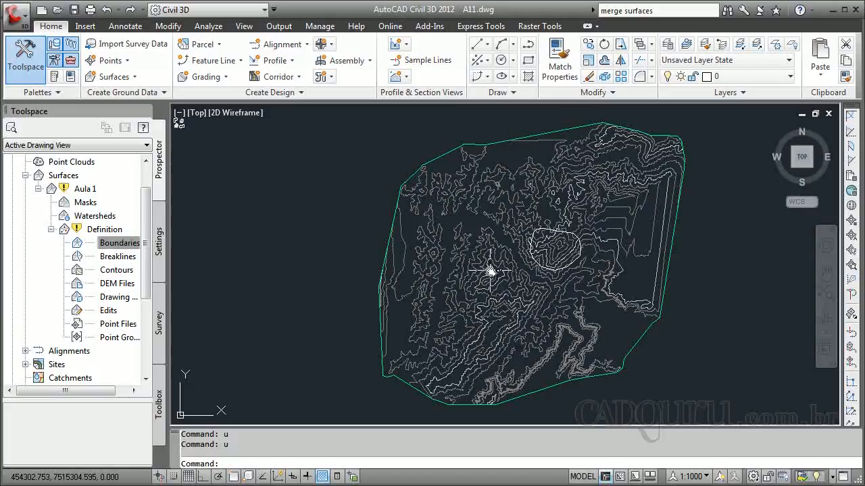
double_click(491, 271)
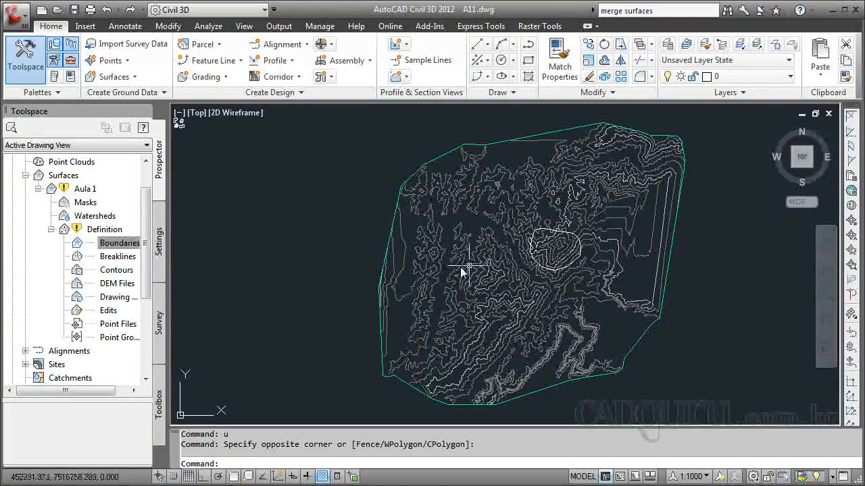
Step: Add a boundary named "Hide" of type Hide to the Aula 1 surface, without non-destructive breakline, using the closed polyline
right_click(136, 246)
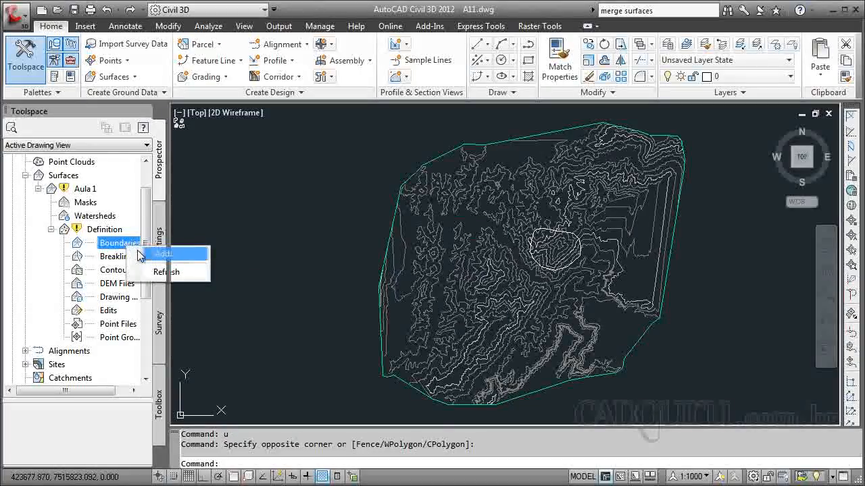
click(164, 254)
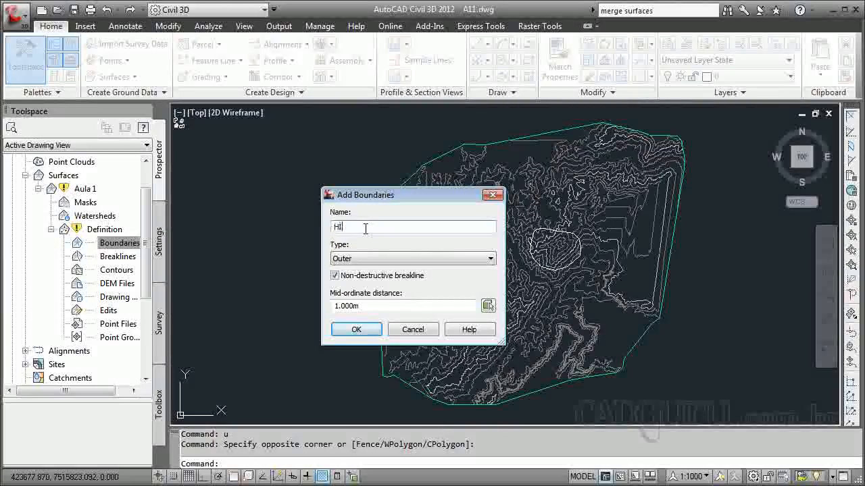
text(Hide)
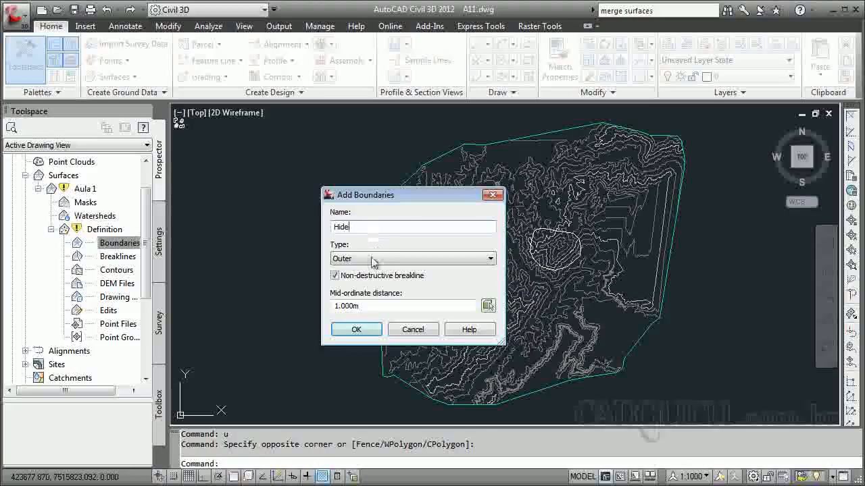
click(365, 261)
click(350, 289)
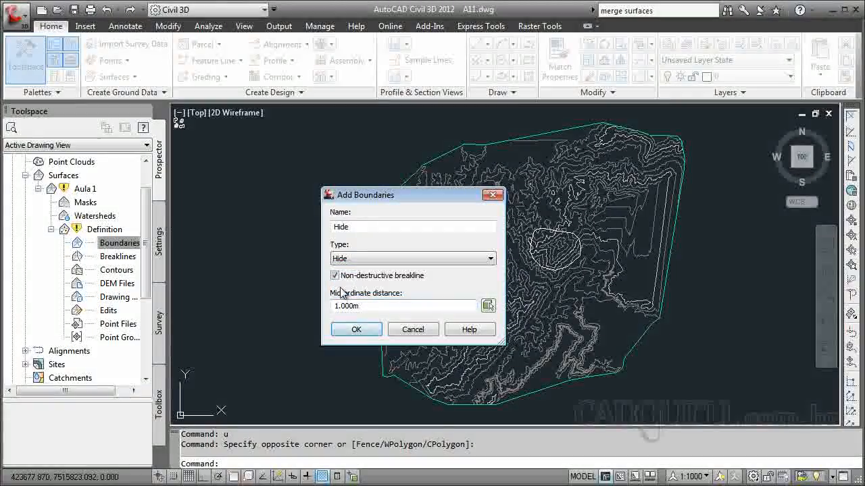
click(335, 277)
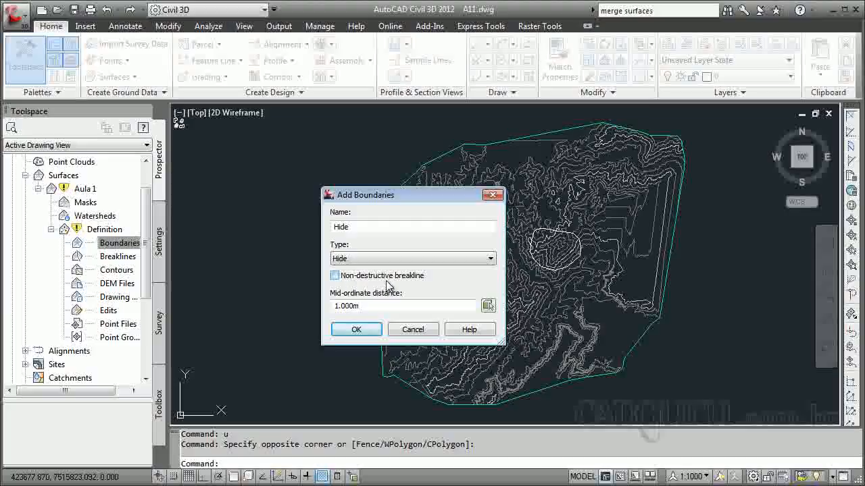
click(356, 330)
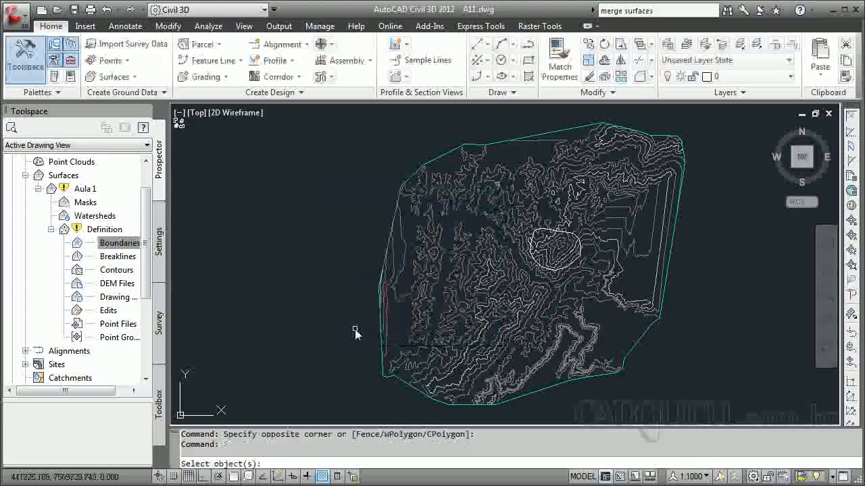
click(581, 250)
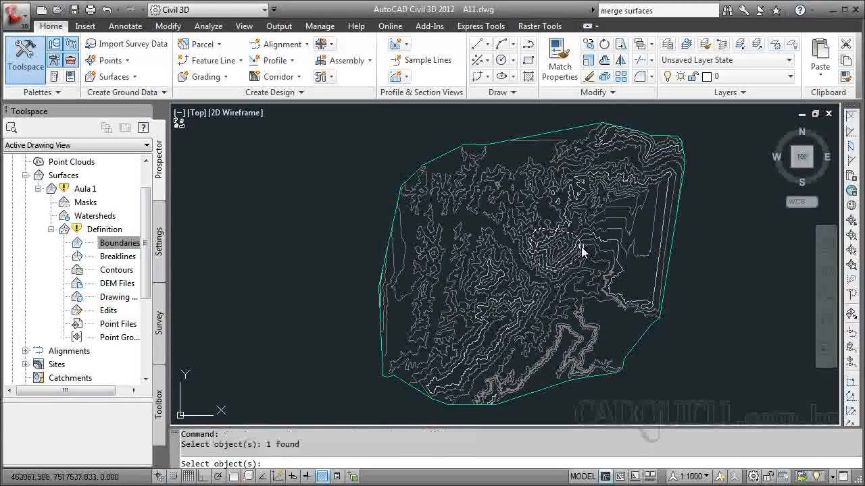
key(Return)
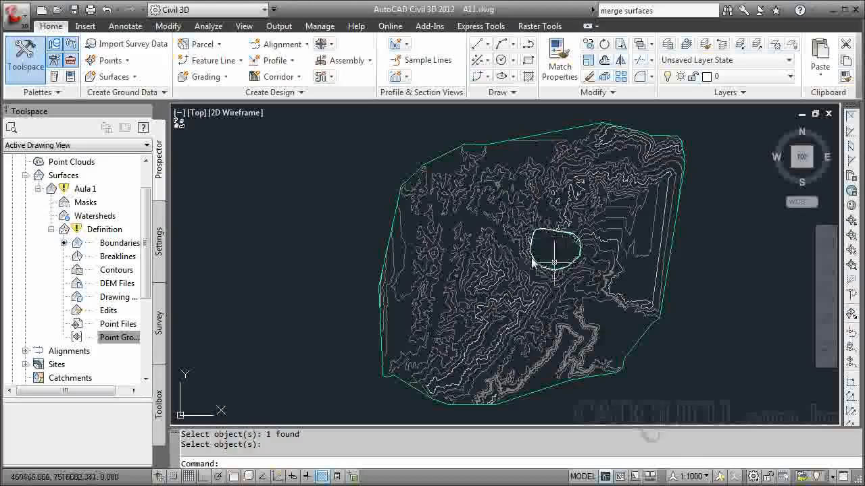
Step: Delete the Hide boundary from the definition of the Aula 1 surface
scroll(560, 256, up, 5)
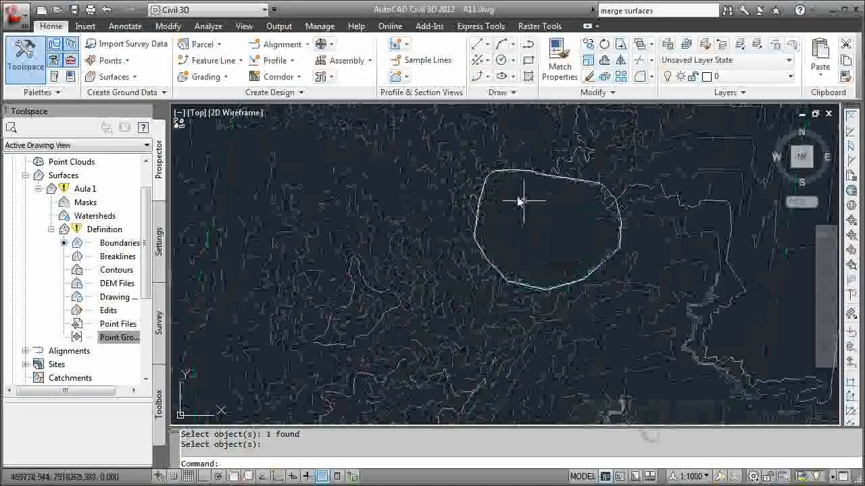
scroll(495, 264, up, 3)
middle_drag(555, 260, 490, 388)
scroll(526, 250, down, 8)
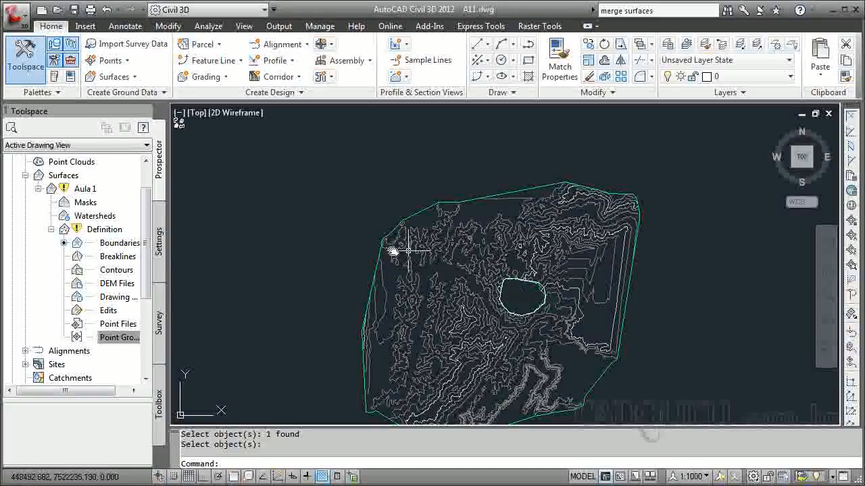
click(122, 245)
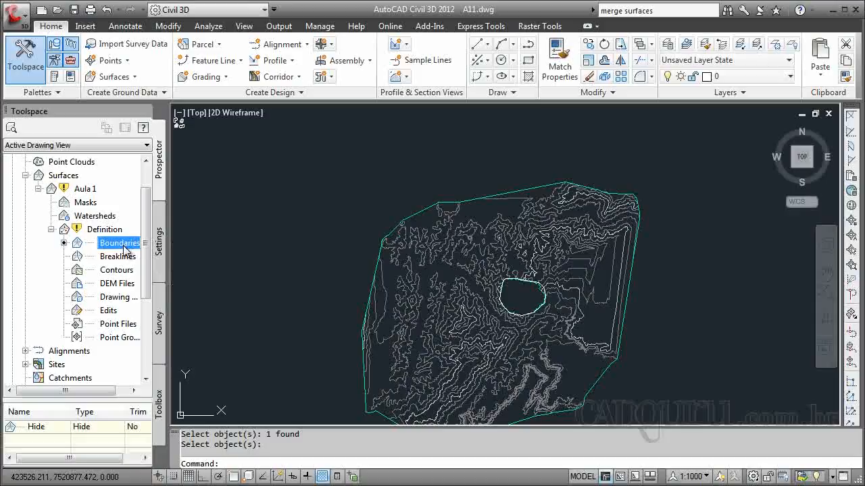
click(58, 428)
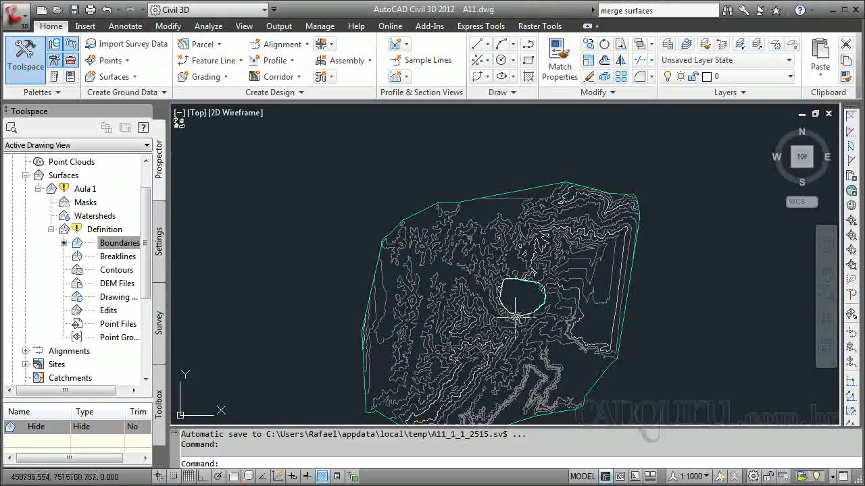
click(110, 245)
click(48, 427)
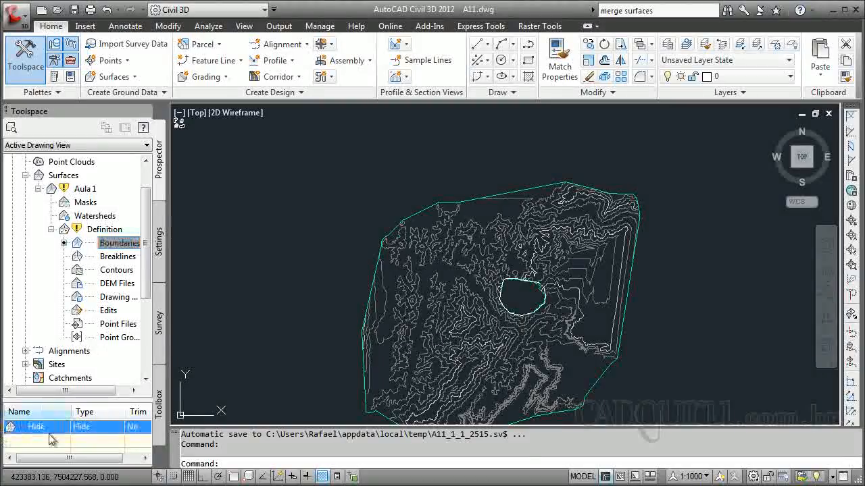
mouse_move(78, 462)
mouse_down()
mouse_move(93, 462)
mouse_move(76, 462)
mouse_up()
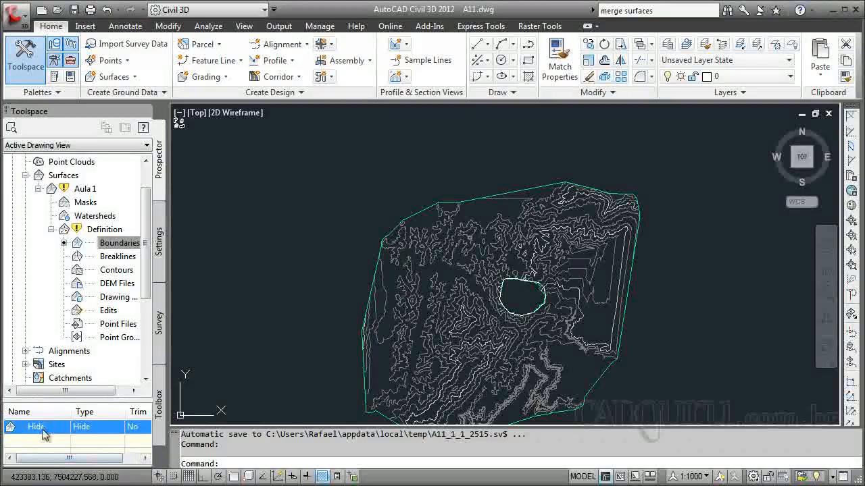
right_click(42, 430)
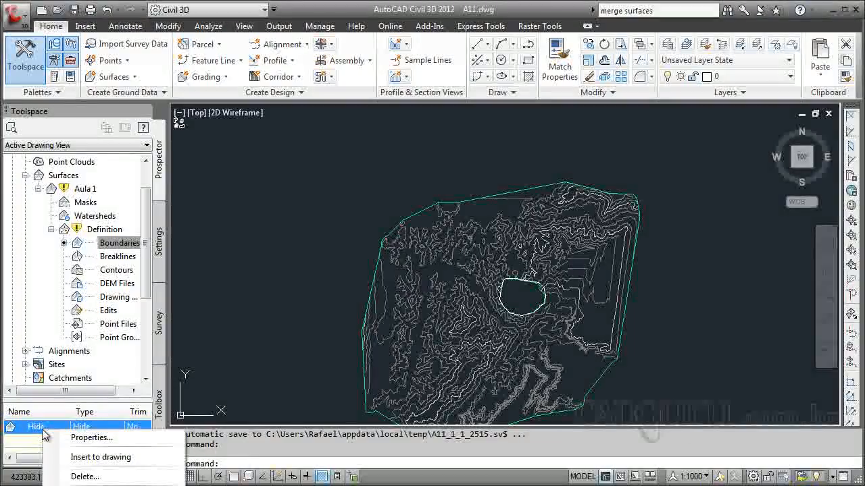
click(85, 477)
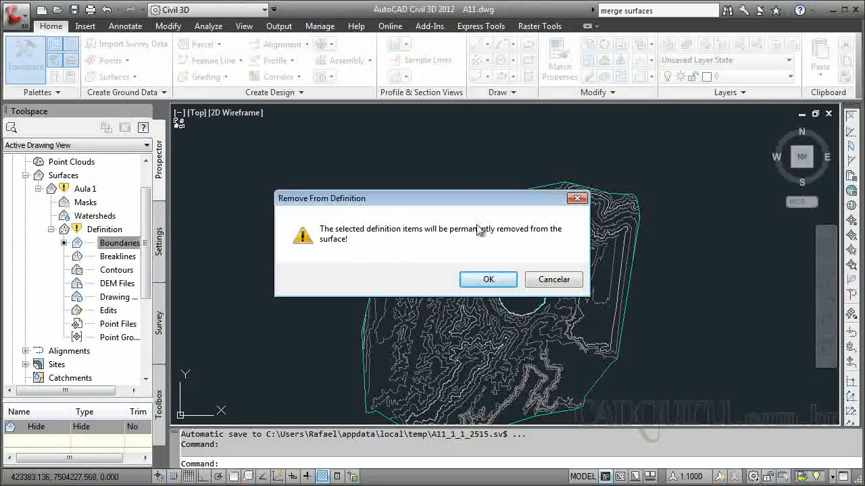
click(492, 274)
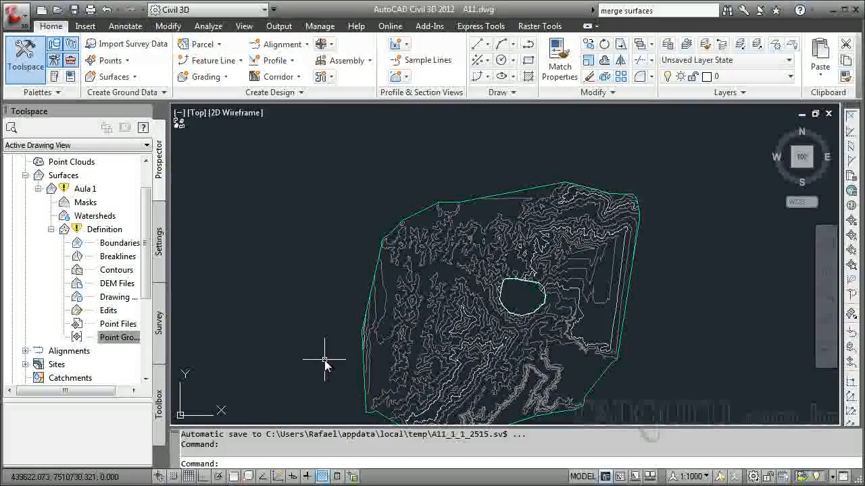
Step: Rebuild the Aula 1 surface to update it to its current definition
click(86, 189)
right_click(86, 190)
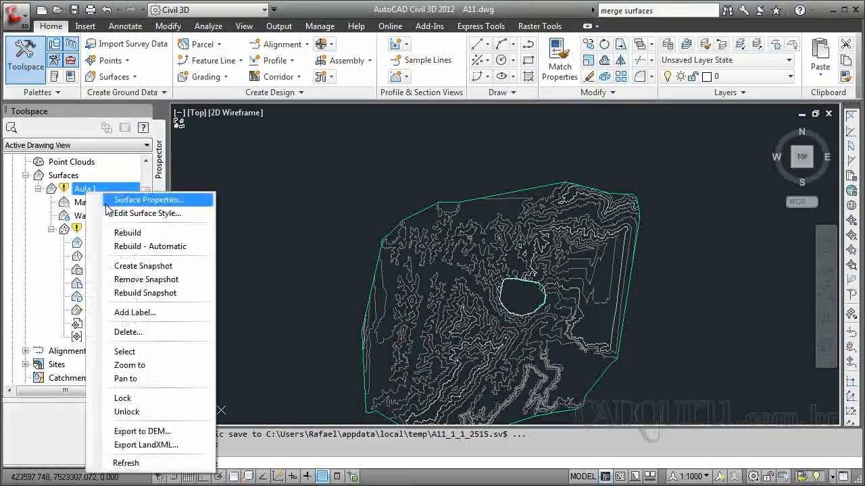
click(139, 233)
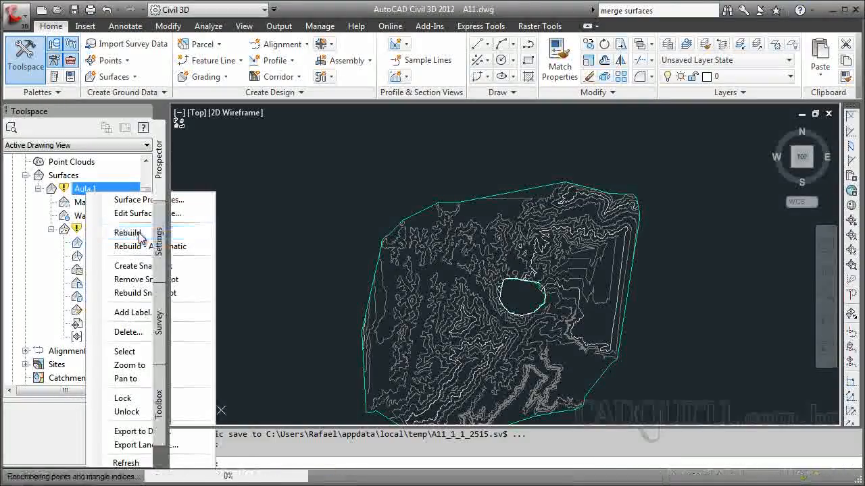